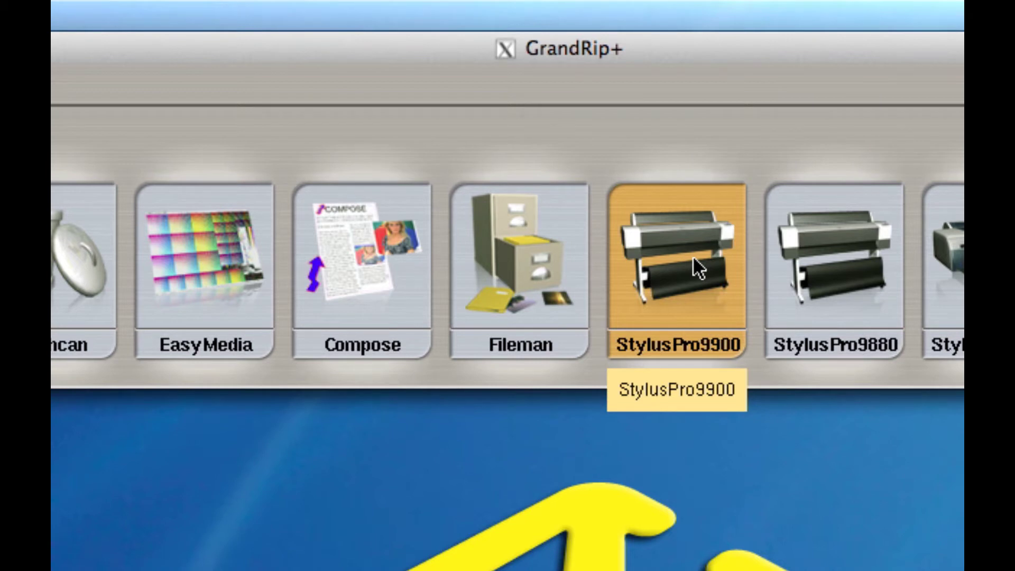
Step: Open the StylusPro9900 print queue in Caldera GrandRip+
{"action": "mouse_move", "coordinate": [694, 267]}
{"action": "left_mouse_down"}
{"action": "mouse_move", "coordinate": [296, 318]}
{"action": "mouse_move", "coordinate": [249, 239]}
{"action": "left_mouse_up"}
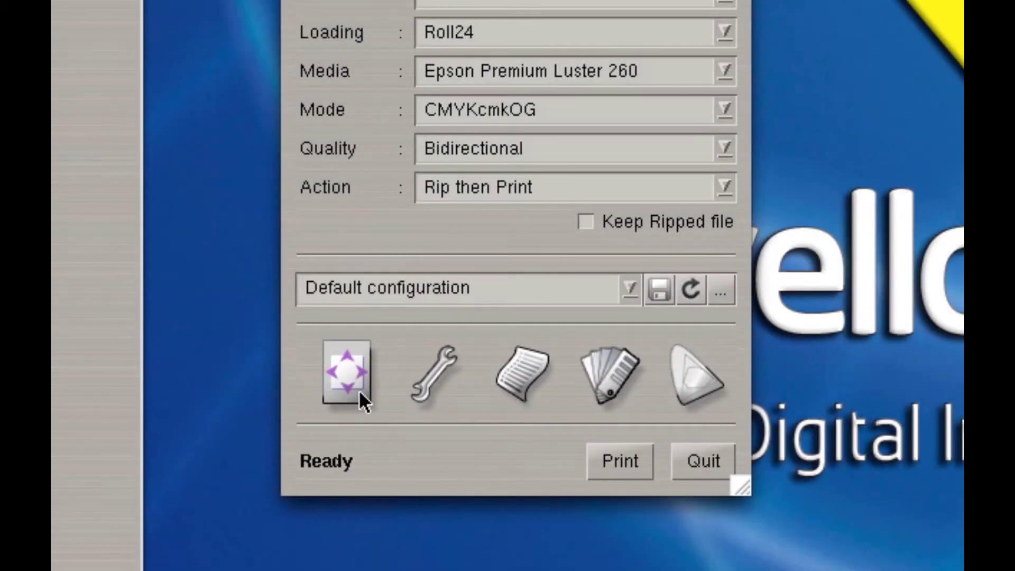
Step: Open Page Setup for the flower image and move the window fully on screen
{"action": "left_click", "coordinate": [359, 390]}
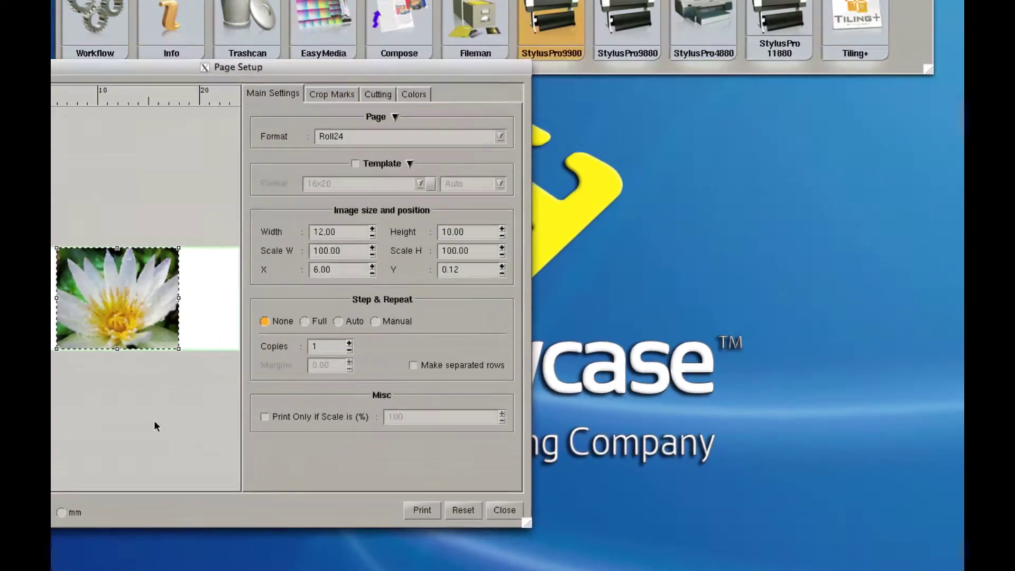
{"action": "left_click_drag", "start_coordinate": [57, 67], "coordinate": [436, 63]}
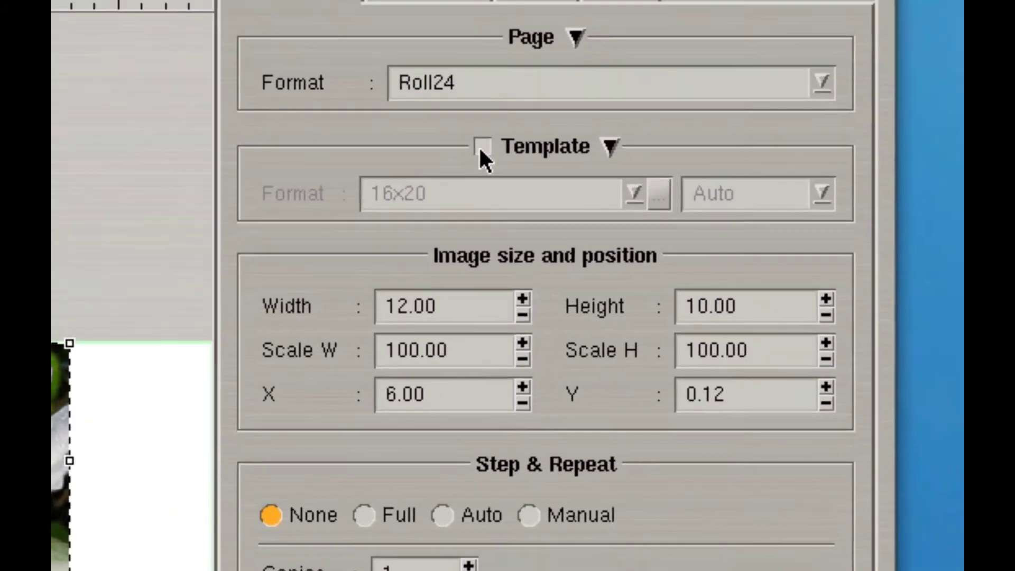
{"action": "left_click", "coordinate": [481, 147]}
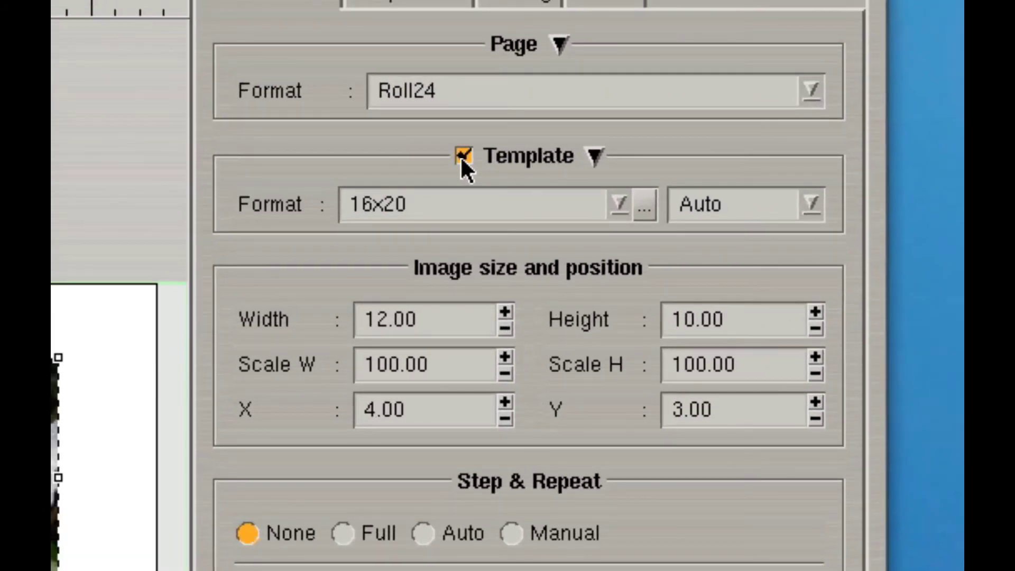
{"action": "left_click", "coordinate": [612, 206]}
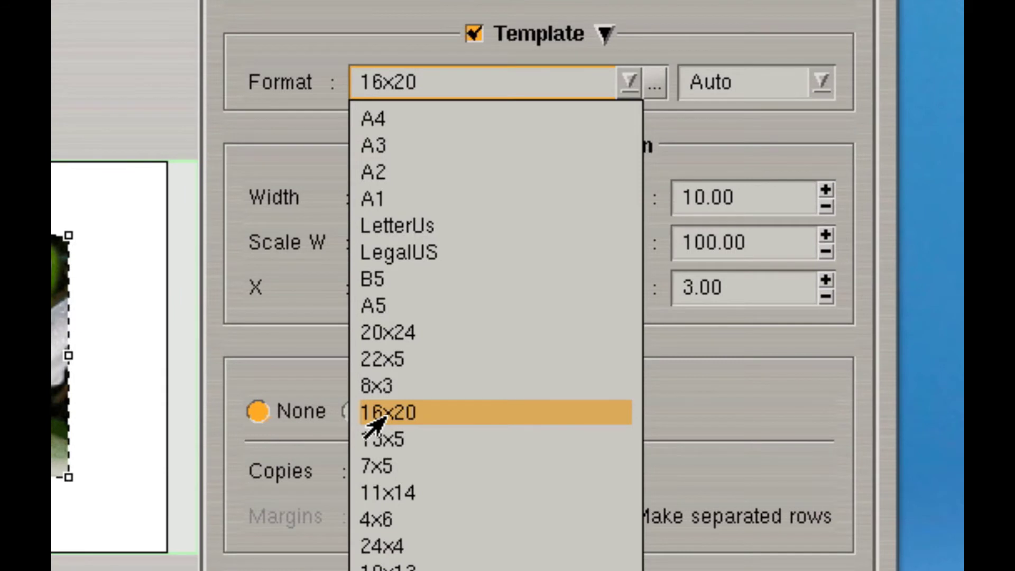
{"action": "left_click", "coordinate": [367, 421]}
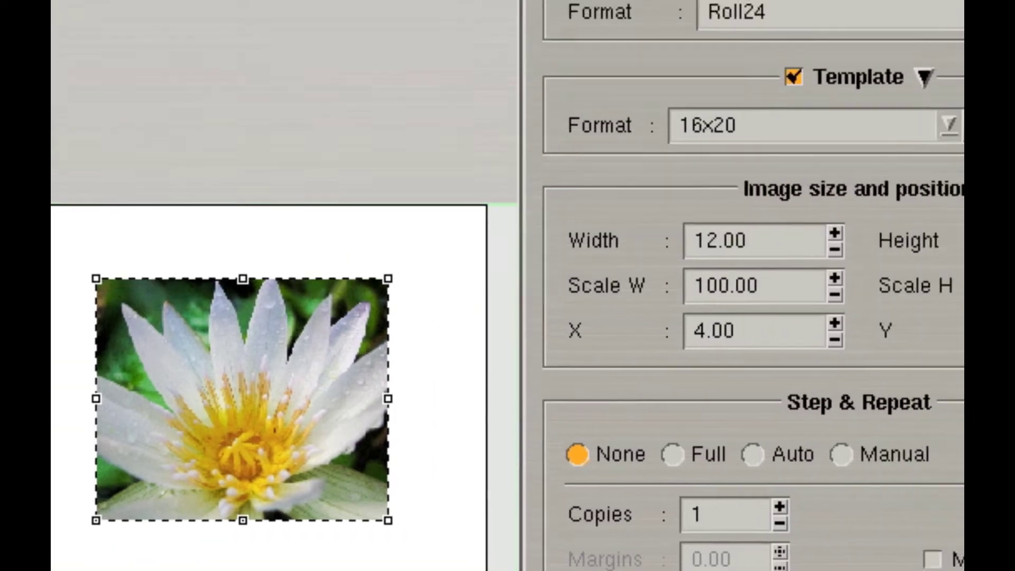
{"action": "left_click", "coordinate": [484, 22]}
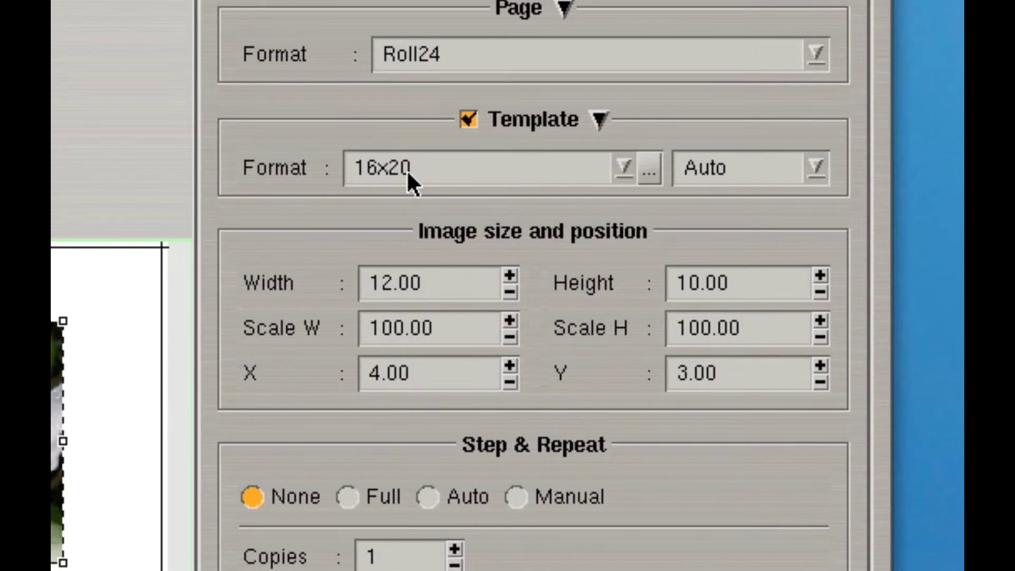
Step: Keep the 16x20 template, then open the editable Pages list and select 11x14
{"action": "left_click", "coordinate": [617, 163]}
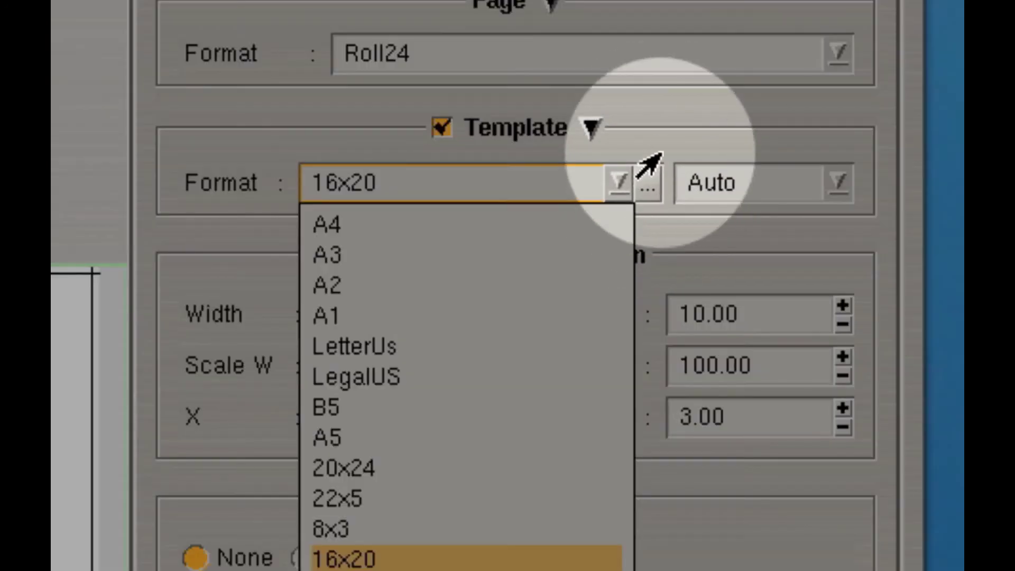
{"action": "left_click", "coordinate": [661, 169]}
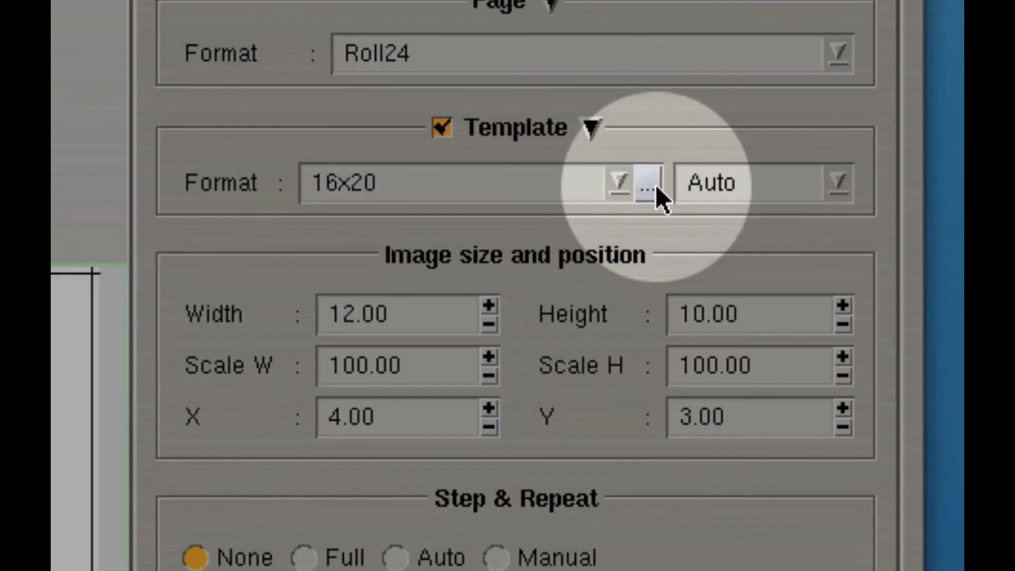
{"action": "left_click", "coordinate": [656, 185]}
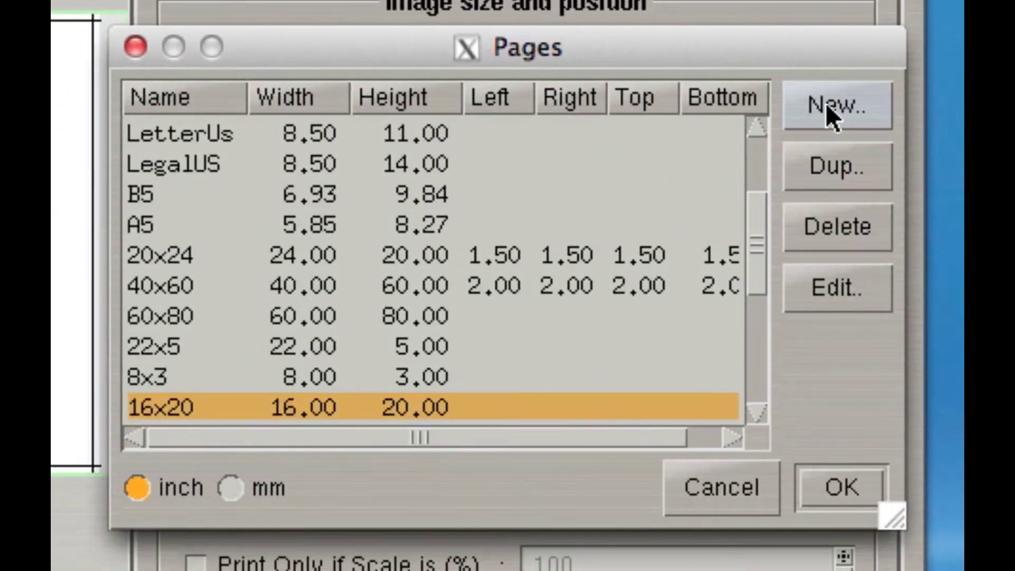
{"action": "left_click_drag", "start_coordinate": [760, 242], "coordinate": [738, 349]}
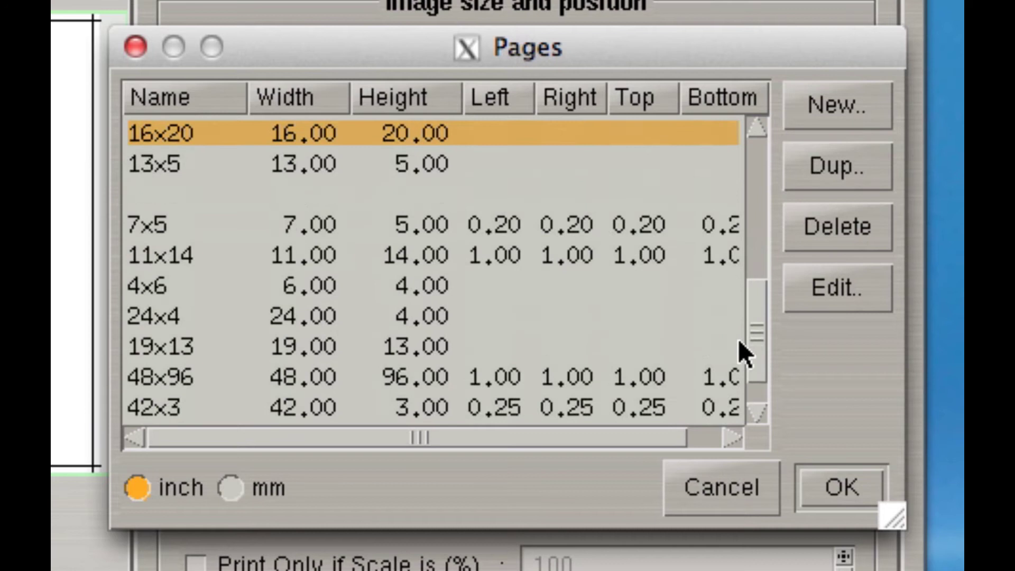
{"action": "left_click", "coordinate": [266, 198]}
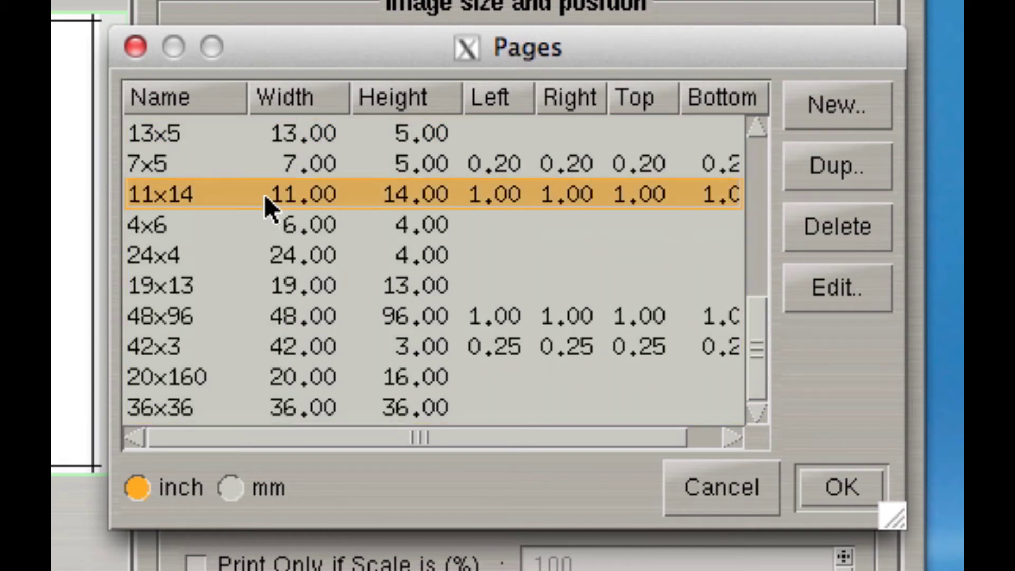
Step: Redefine the 11x14 page as 11x17 with 0.75-inch margins on all four sides
{"action": "left_click", "coordinate": [815, 284]}
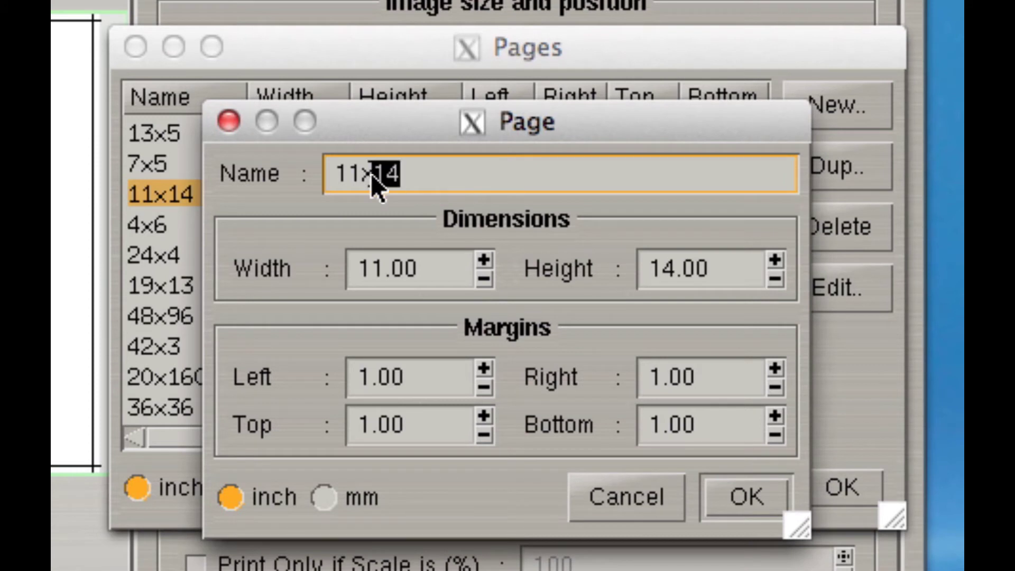
{"action": "type", "text": "7"}
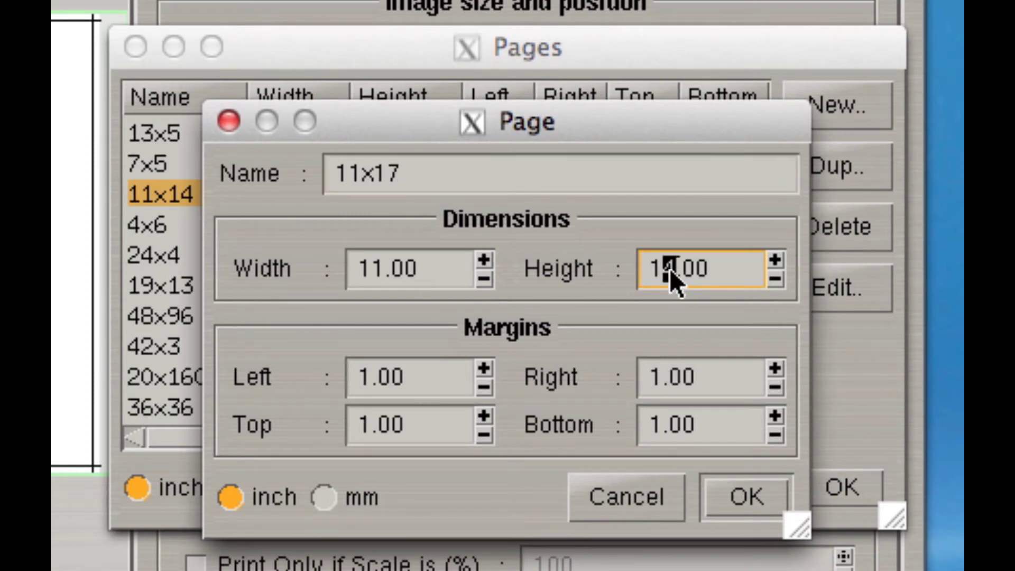
{"action": "type", "text": "7"}
{"action": "key", "text": "Tab"}
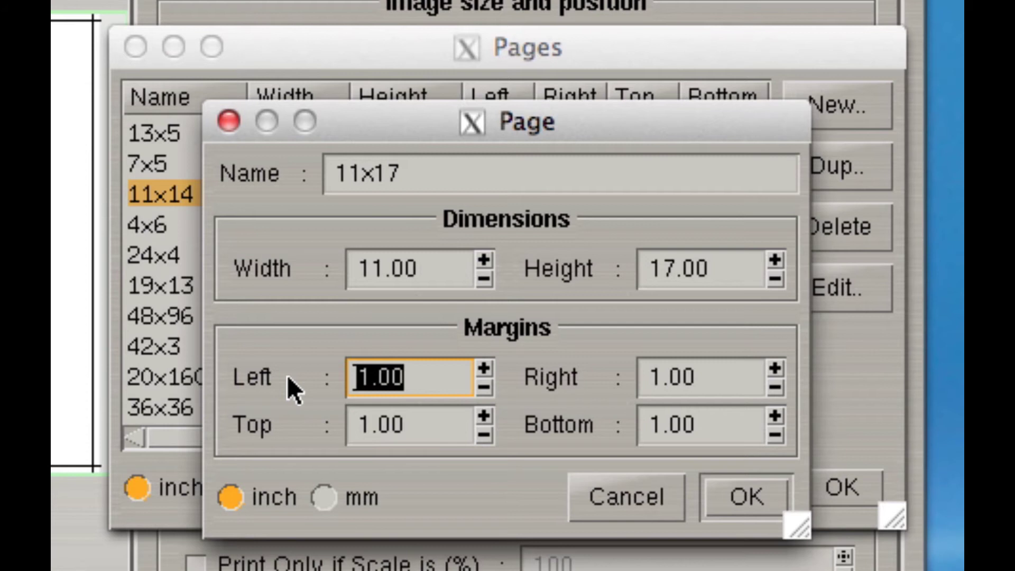
{"action": "key", "text": "BackSpace"}
{"action": "type", "text": "."}
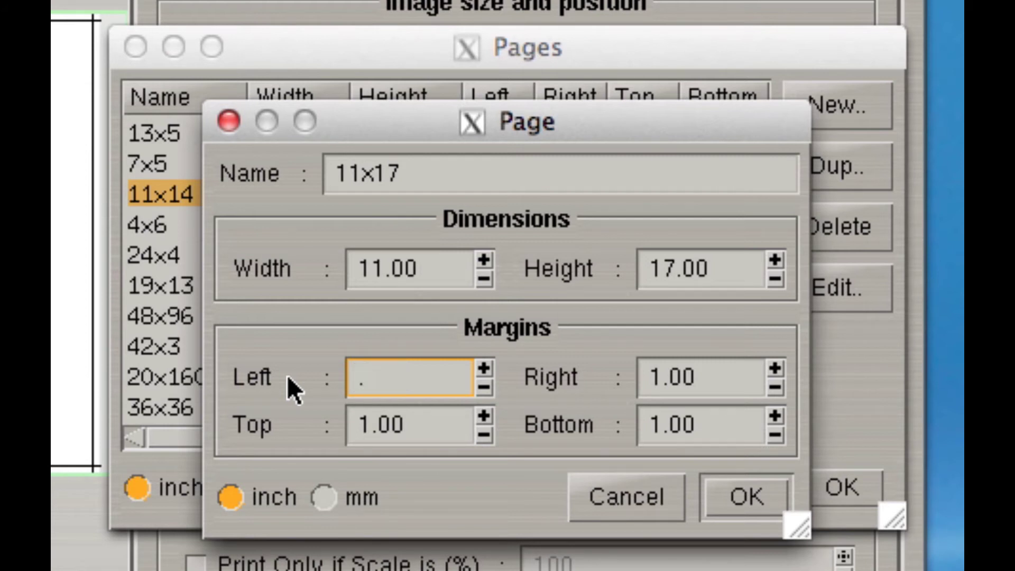
{"action": "type", "text": "75"}
{"action": "key", "text": "Tab"}
{"action": "key", "text": "BackSpace"}
{"action": "type", "text": ".75"}
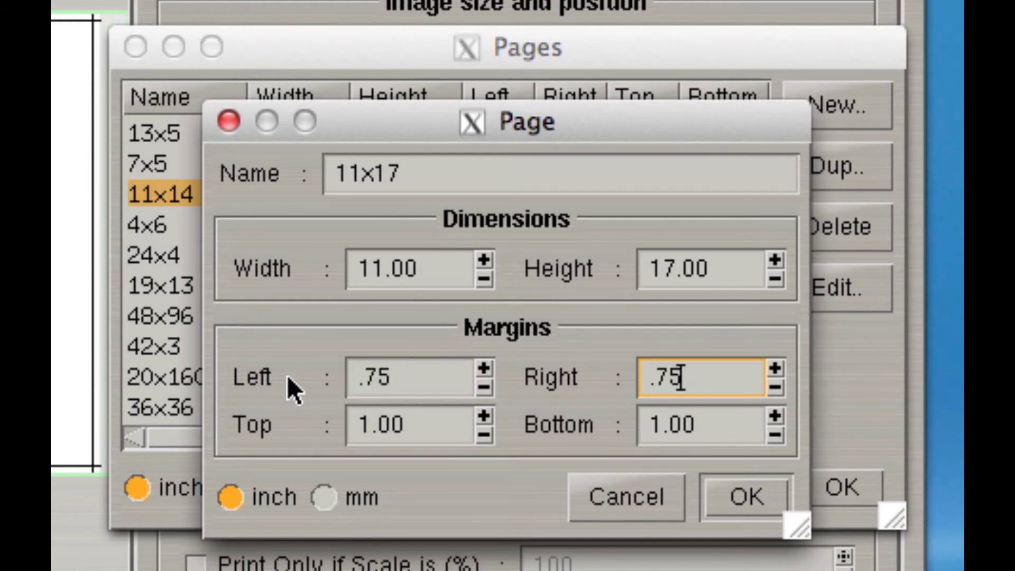
{"action": "key", "text": "Tab"}
{"action": "type", "text": ".75"}
{"action": "key", "text": "Tab"}
{"action": "key", "text": "BackSpace"}
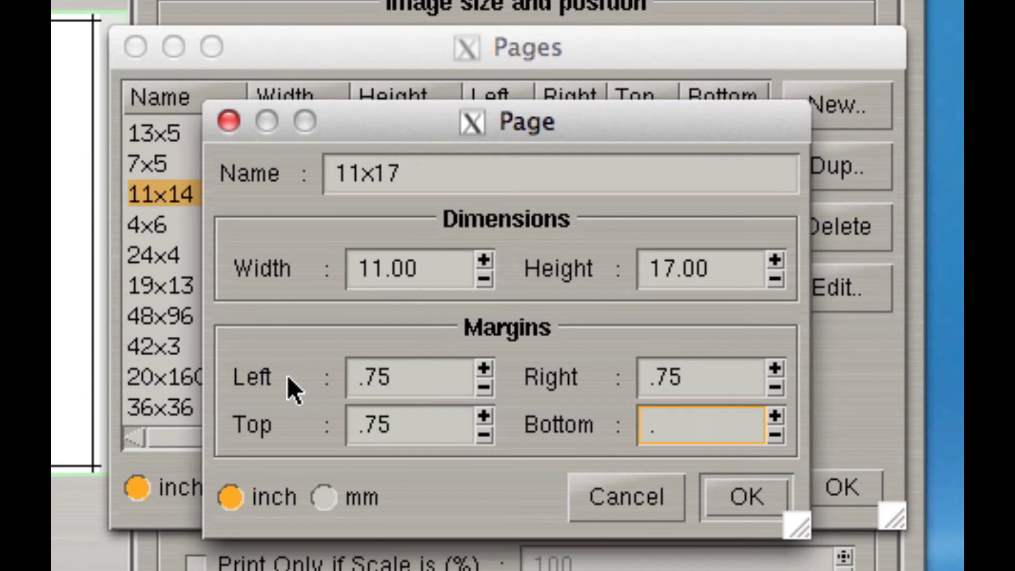
{"action": "type", "text": ".75"}
{"action": "left_click", "coordinate": [746, 498]}
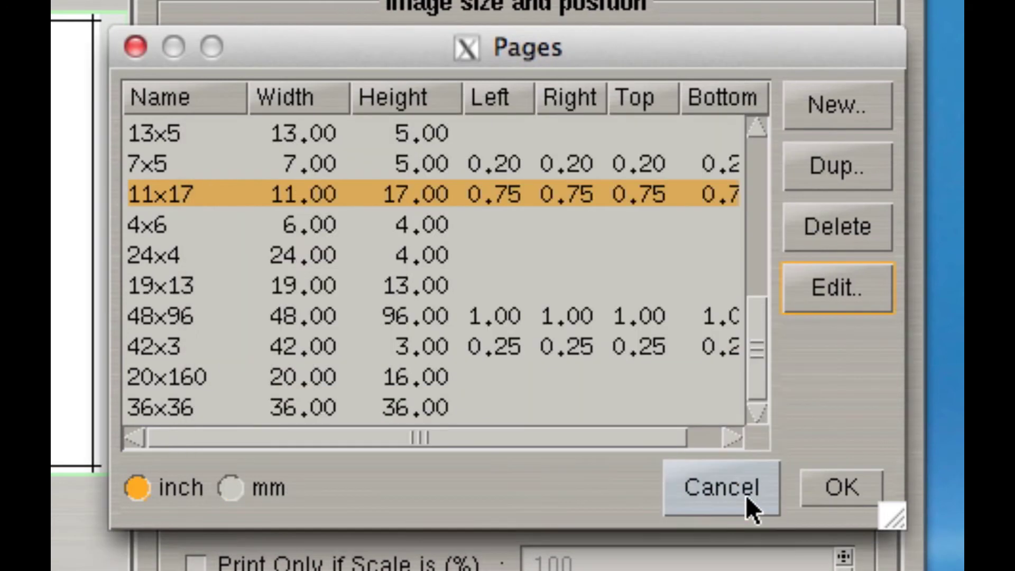
Step: Close the Pages list so the flower auto-fits the 11x17 template at 95%, X offset 2.80
{"action": "left_click", "coordinate": [831, 493]}
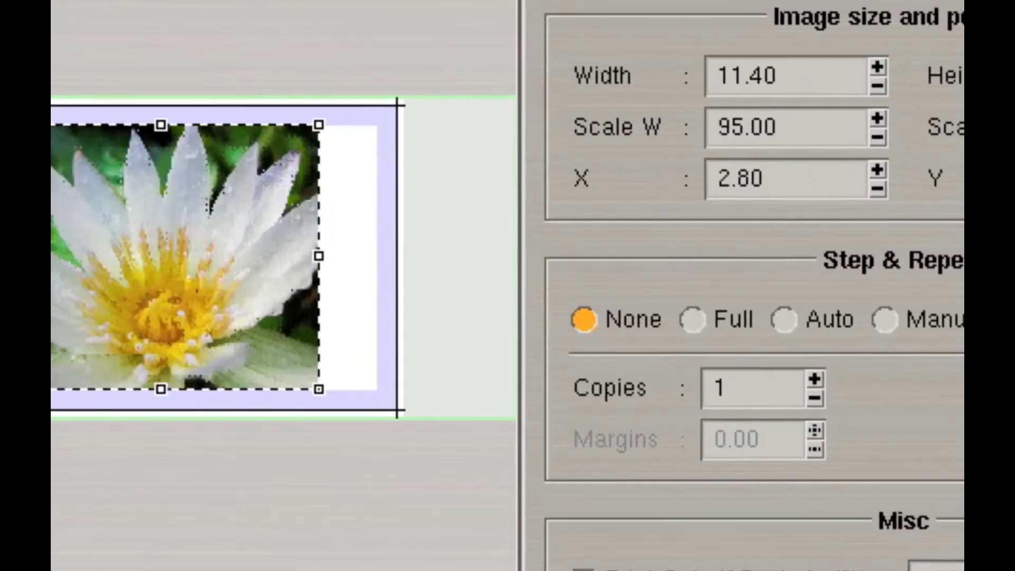